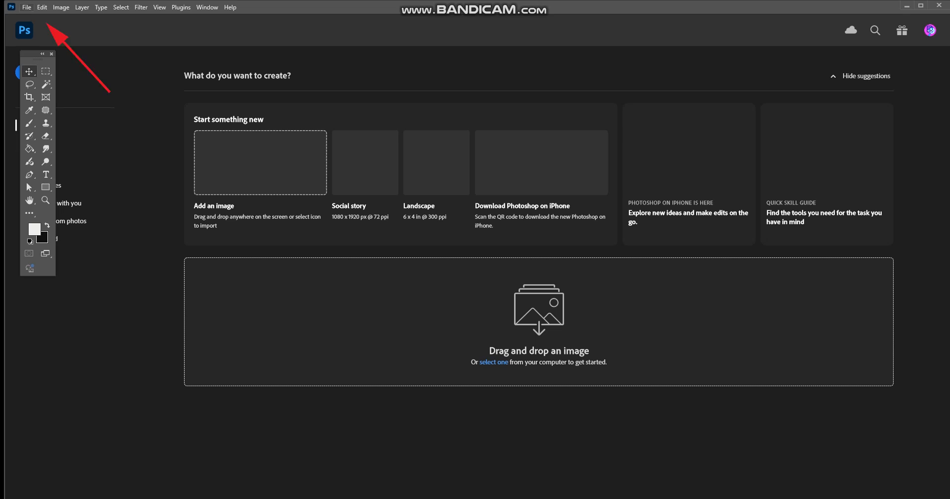
- Open the image woman from the Beginner Photo Edits folder
{"action": "left_click", "coordinate": [27, 8]}
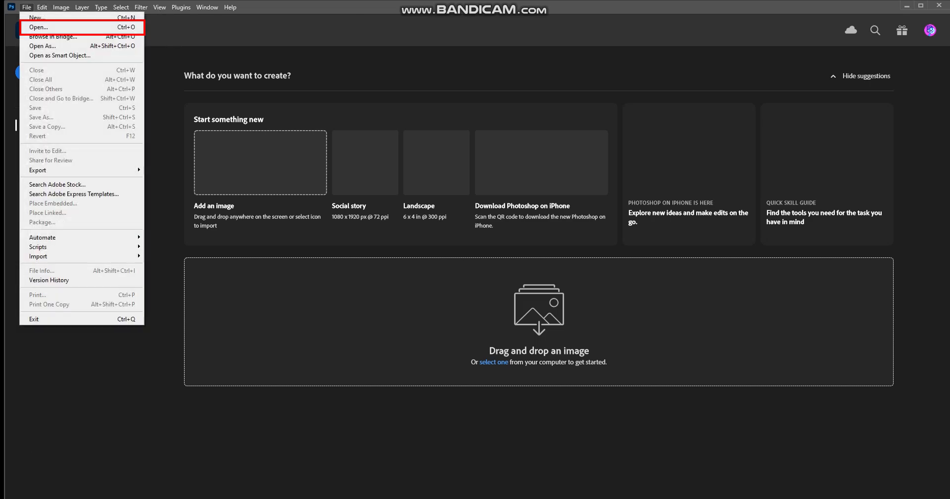
{"action": "left_click", "coordinate": [38, 27]}
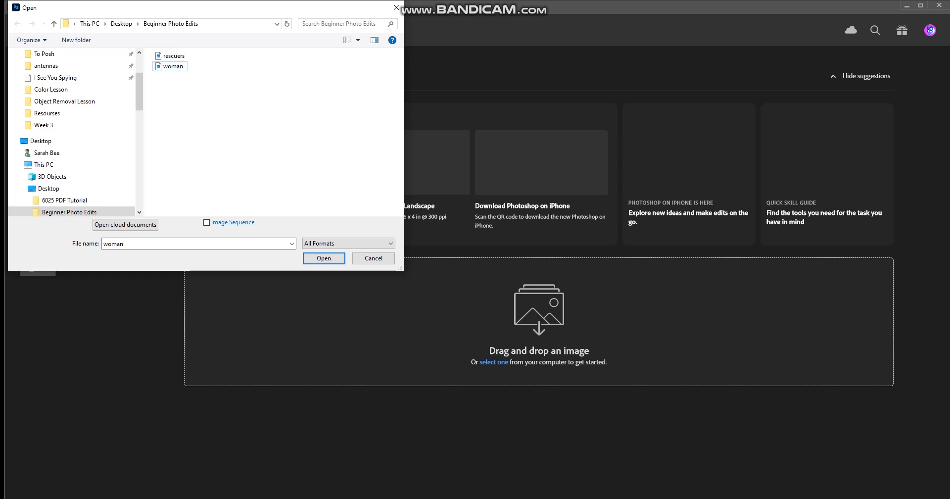
{"action": "left_click", "coordinate": [172, 67]}
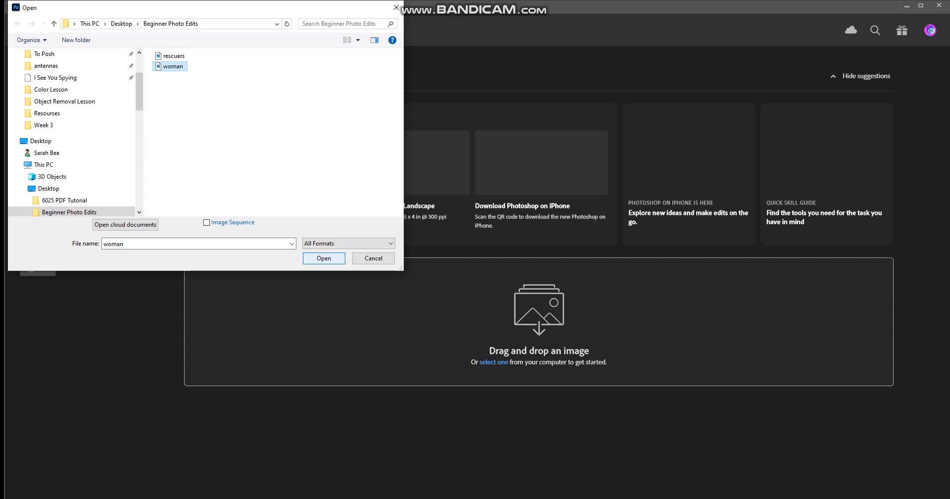
{"action": "key", "text": "Return"}
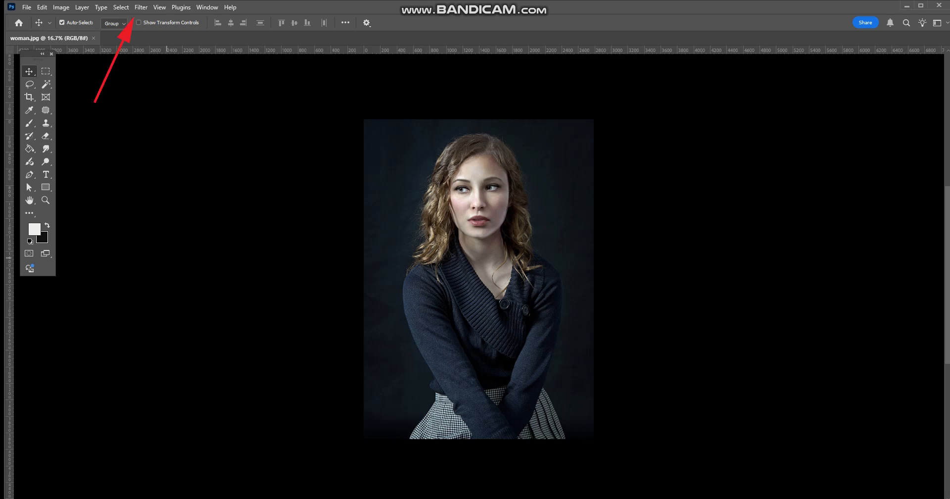
- Open the portrait in the Camera Raw Filter and collapse the Color Mixer settings
{"action": "left_click", "coordinate": [141, 7]}
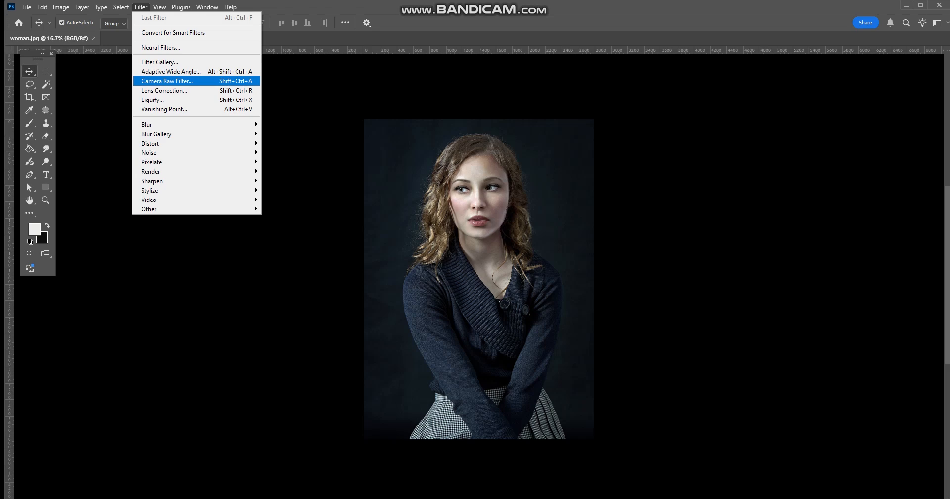
{"action": "left_click", "coordinate": [158, 82]}
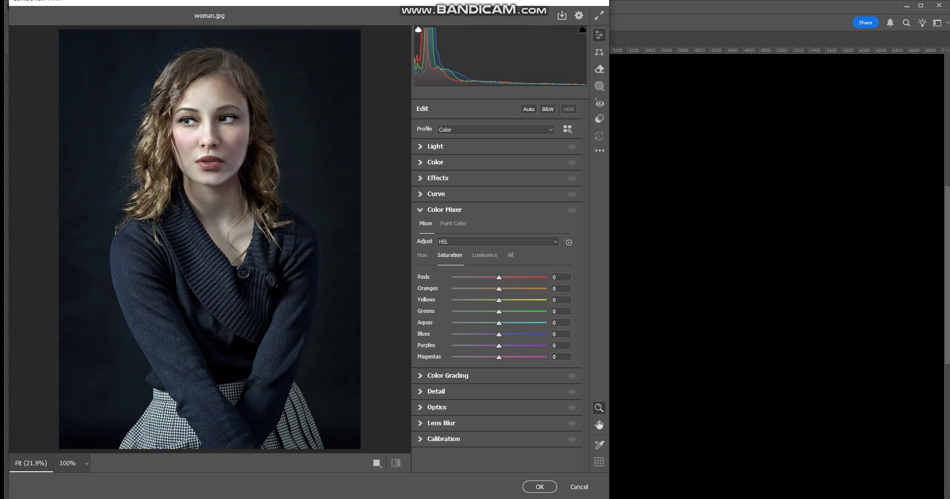
{"action": "left_click", "coordinate": [420, 210]}
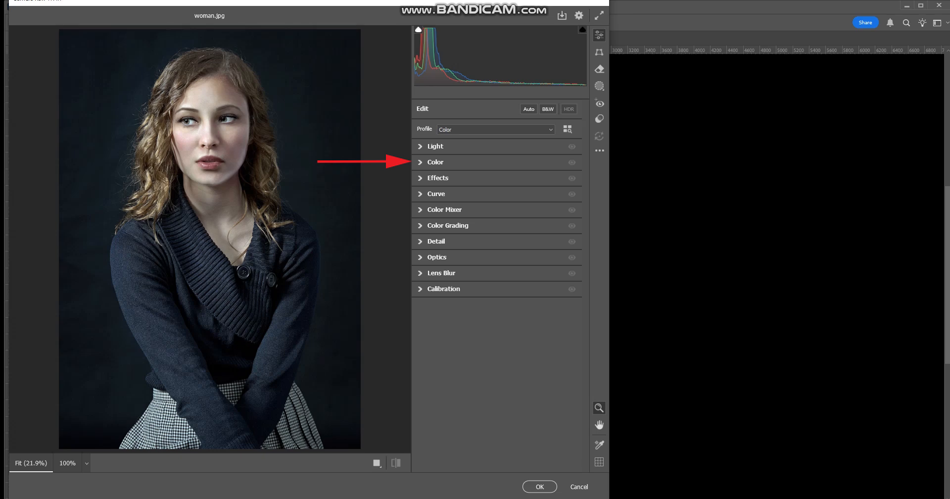
- Adjust the portrait's white balance in the Color settings to Temp +11 and Tint +22
{"action": "left_click", "coordinate": [421, 162]}
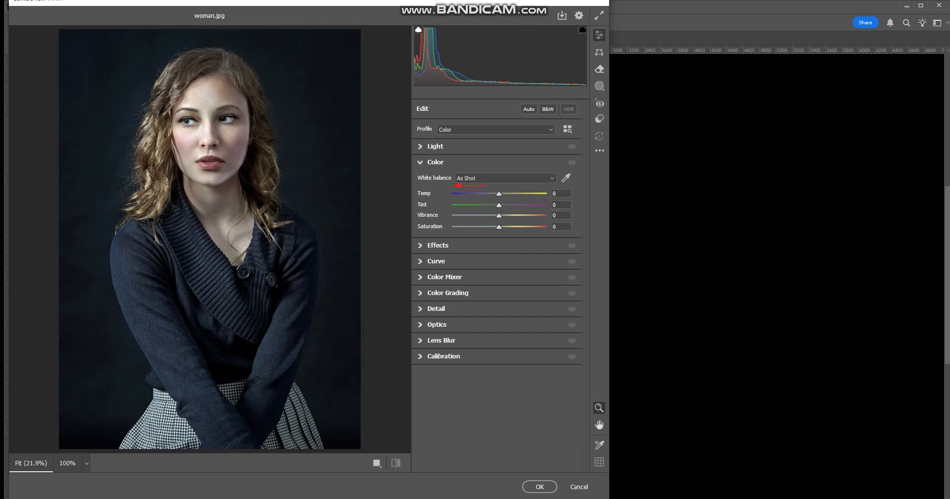
{"action": "left_click_drag", "start_coordinate": [499, 194], "coordinate": [486, 194]}
{"action": "left_click_drag", "start_coordinate": [499, 194], "coordinate": [504, 194]}
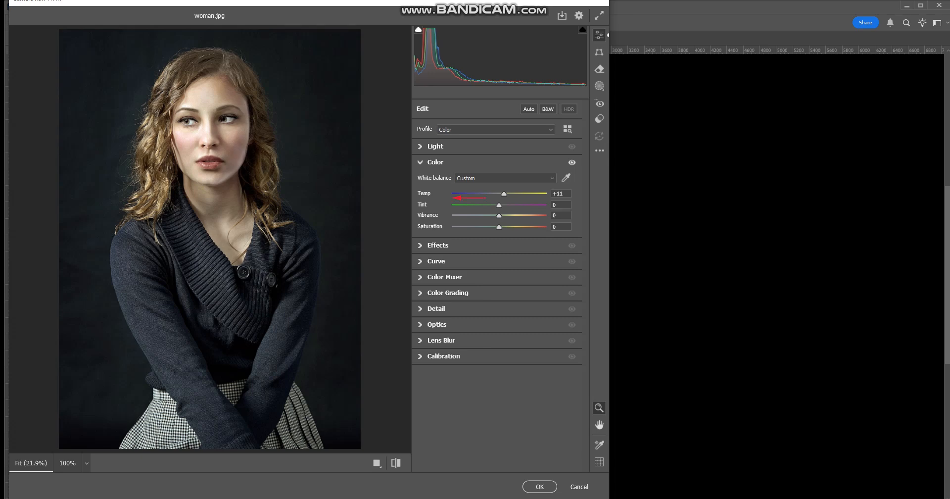
{"action": "left_click_drag", "start_coordinate": [498, 205], "coordinate": [480, 205]}
{"action": "left_click_drag", "start_coordinate": [499, 205], "coordinate": [504, 205]}
- Try the portrait's Vibrance at about -23 for comparison and set it to +25
{"action": "left_click_drag", "start_coordinate": [499, 215], "coordinate": [506, 215]}
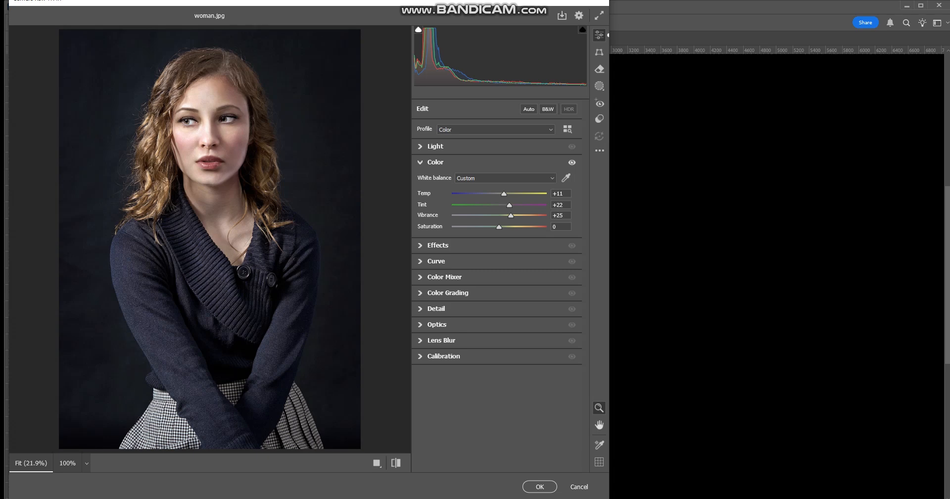
{"action": "left_click_drag", "start_coordinate": [511, 215], "coordinate": [488, 215]}
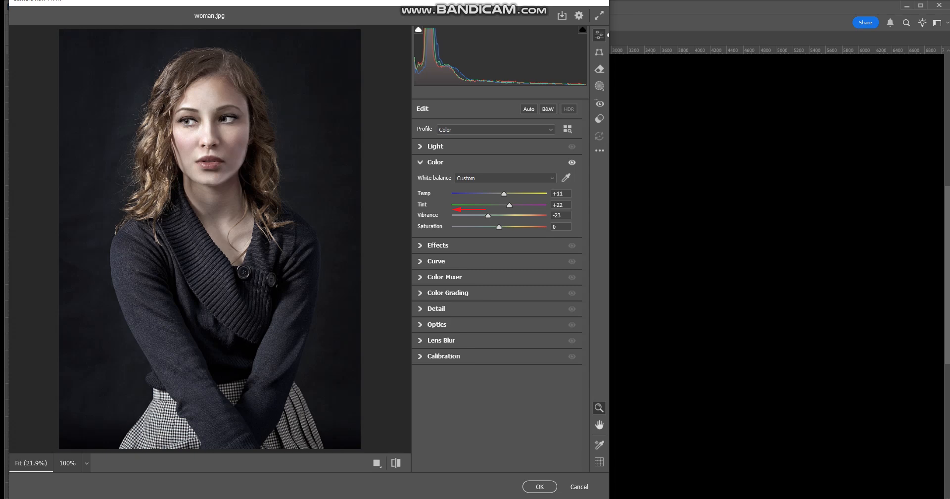
{"action": "left_click_drag", "start_coordinate": [488, 215], "coordinate": [509, 215]}
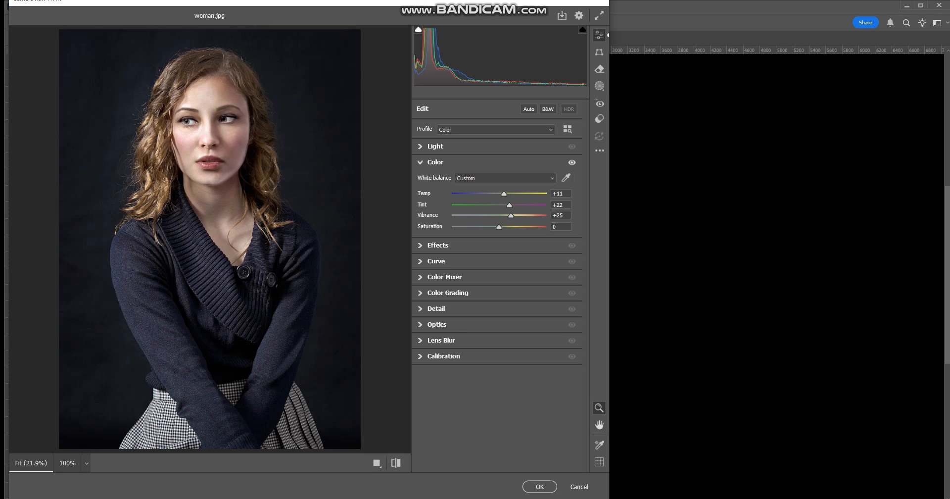
- Try the portrait's overall Saturation at +44 and bring it down to +15
{"action": "left_click_drag", "start_coordinate": [499, 227], "coordinate": [506, 227]}
{"action": "left_click_drag", "start_coordinate": [506, 226], "coordinate": [500, 227]}
{"action": "left_click_drag", "start_coordinate": [505, 226], "coordinate": [519, 227]}
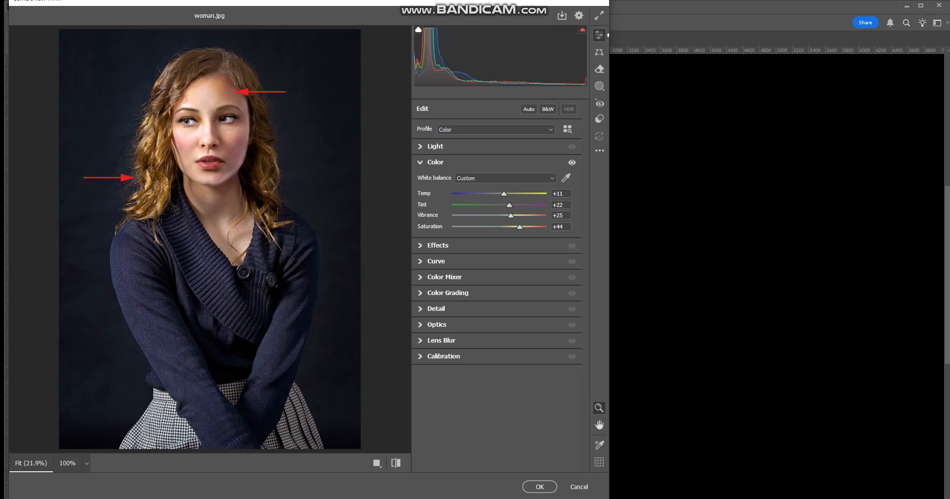
{"action": "left_click_drag", "start_coordinate": [519, 227], "coordinate": [506, 227]}
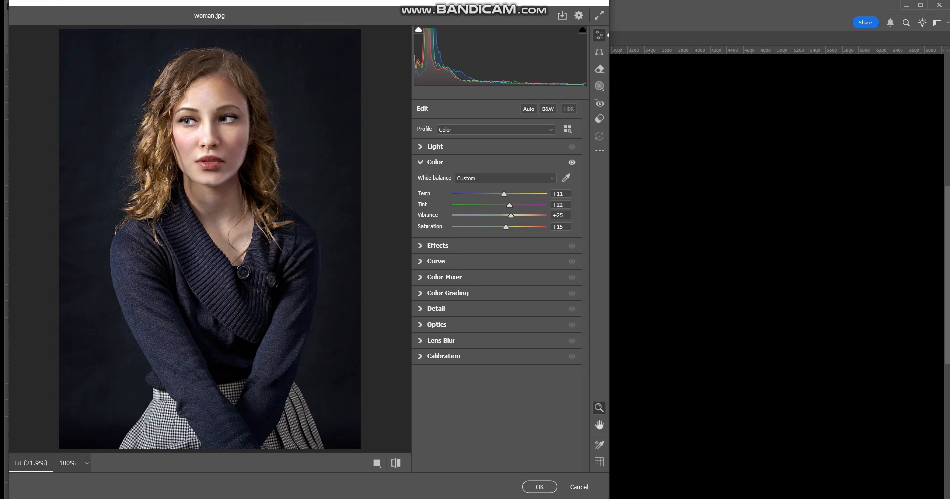
- Collapse the Color settings and bring up the Color Mixer's HSL hue adjustments
{"action": "left_click", "coordinate": [420, 162]}
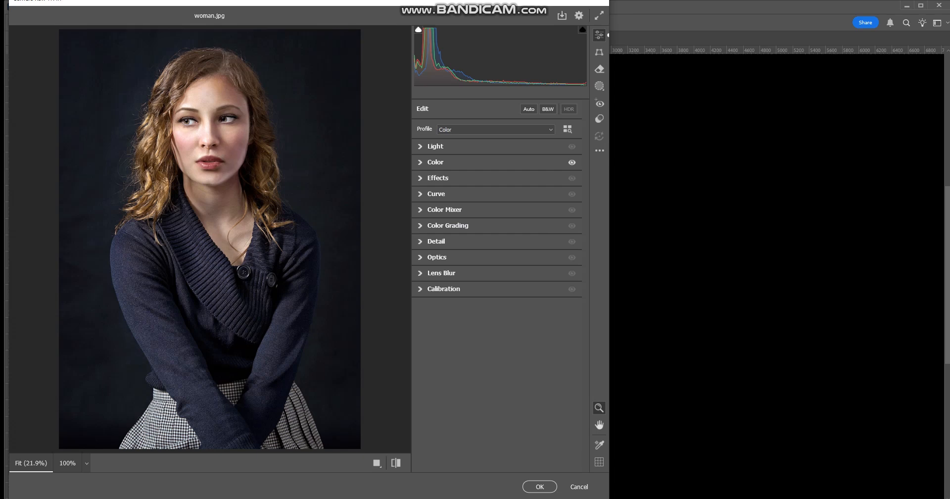
{"action": "left_click", "coordinate": [420, 163]}
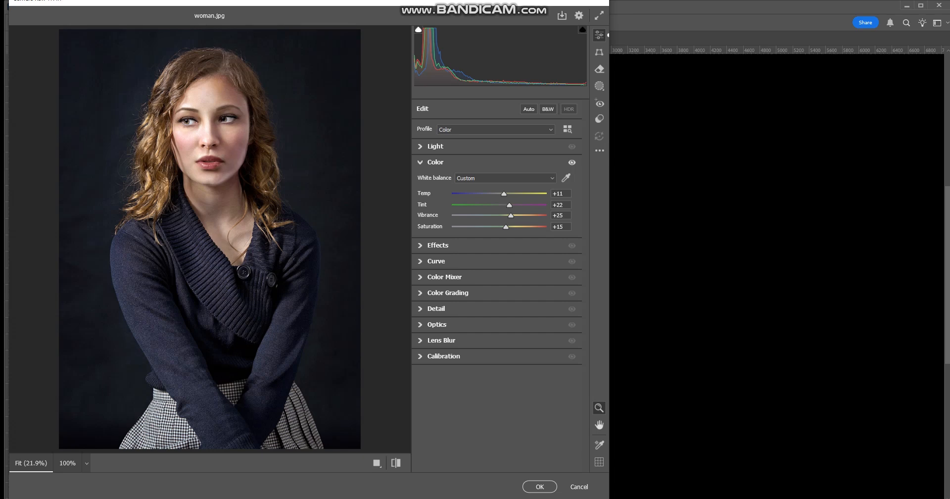
{"action": "left_click", "coordinate": [421, 162]}
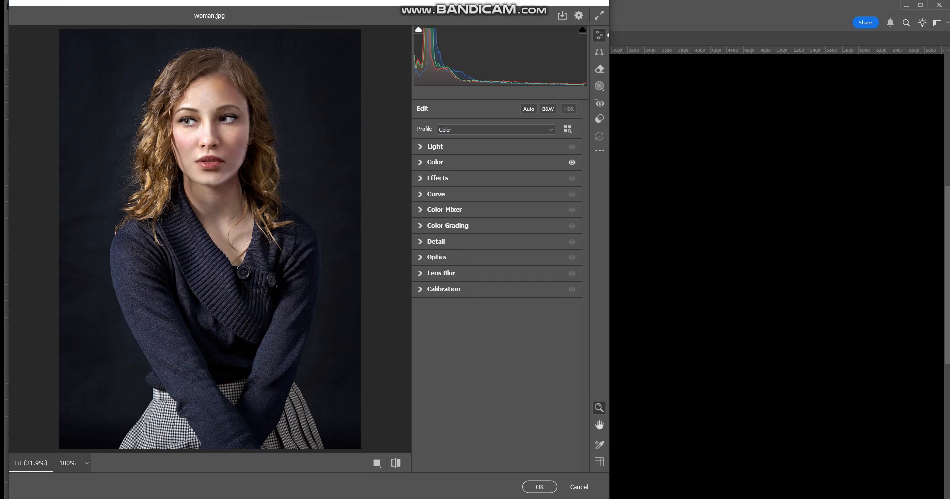
{"action": "left_click", "coordinate": [420, 210]}
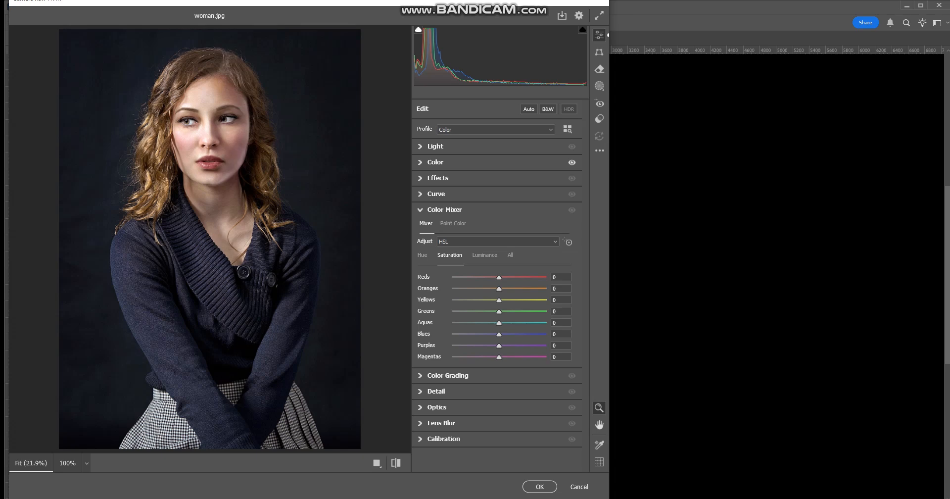
{"action": "left_click", "coordinate": [423, 255]}
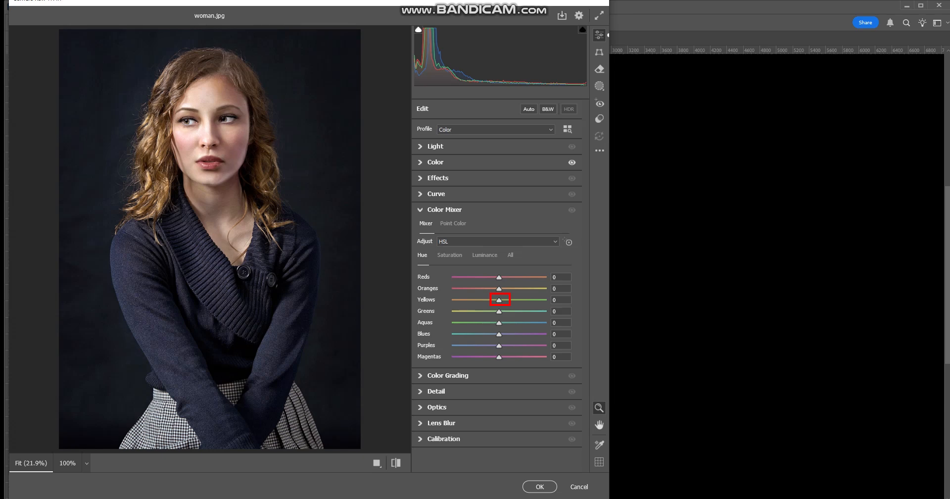
- Try the Yellows hue at +100 and at its minimum, and reset it to 0
{"action": "left_click_drag", "start_coordinate": [499, 300], "coordinate": [546, 300]}
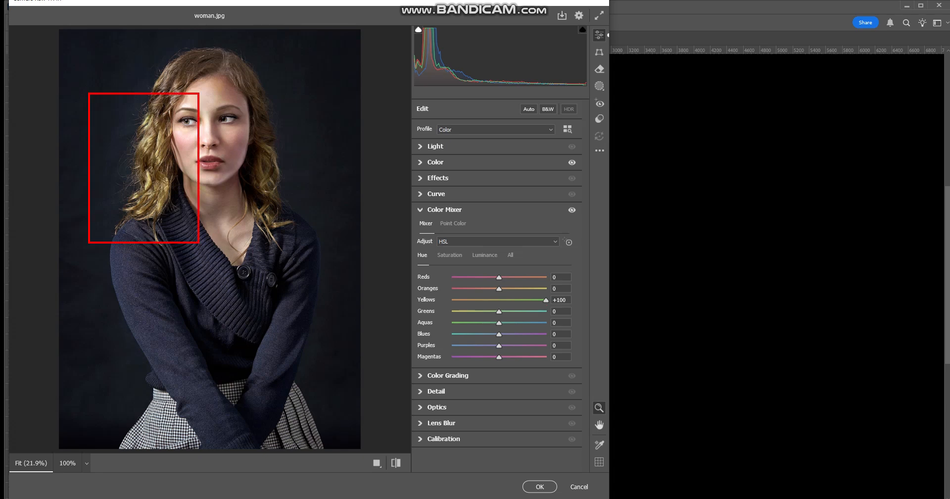
{"action": "left_click_drag", "start_coordinate": [545, 300], "coordinate": [452, 300]}
{"action": "double_click", "coordinate": [452, 300]}
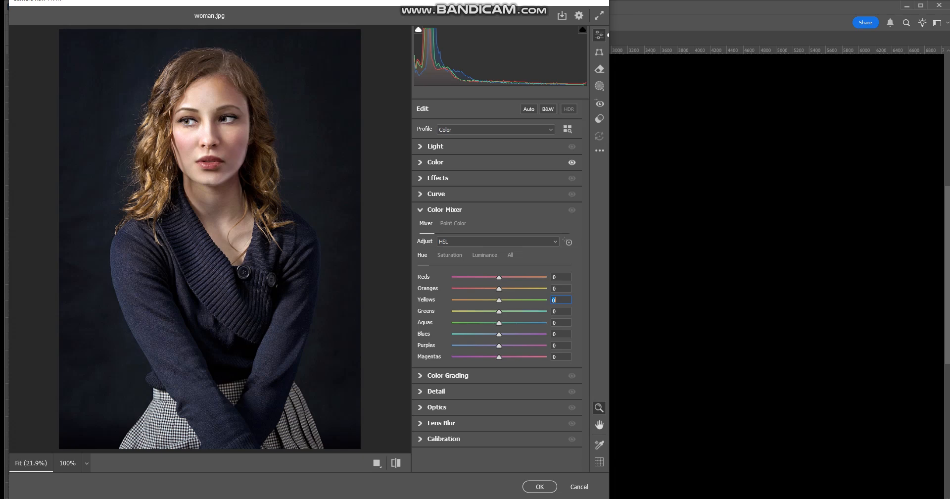
- Shift the Blues and Purples hues to +100 to turn the sweater purple, comparing Purples at its minimum along the way
{"action": "left_click", "coordinate": [446, 376]}
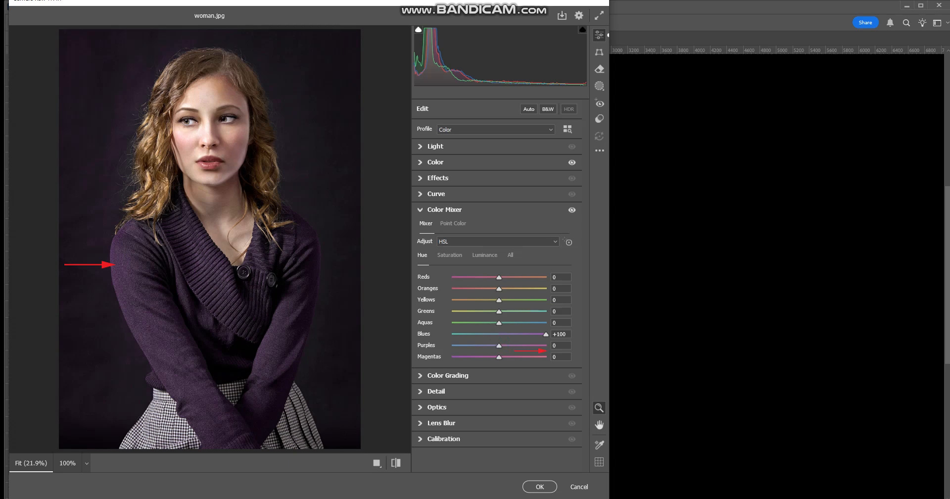
{"action": "left_click_drag", "start_coordinate": [499, 346], "coordinate": [546, 346]}
{"action": "mouse_move", "coordinate": [546, 346]}
{"action": "left_mouse_down"}
{"action": "mouse_move", "coordinate": [502, 345]}
{"action": "mouse_move", "coordinate": [546, 345]}
{"action": "left_mouse_up"}
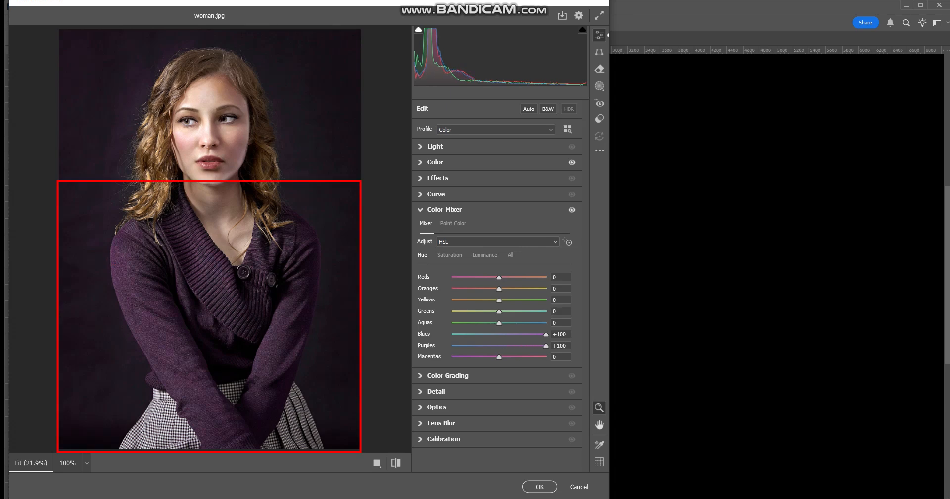
{"action": "left_click_drag", "start_coordinate": [546, 345], "coordinate": [452, 345]}
{"action": "left_click_drag", "start_coordinate": [451, 345], "coordinate": [546, 345]}
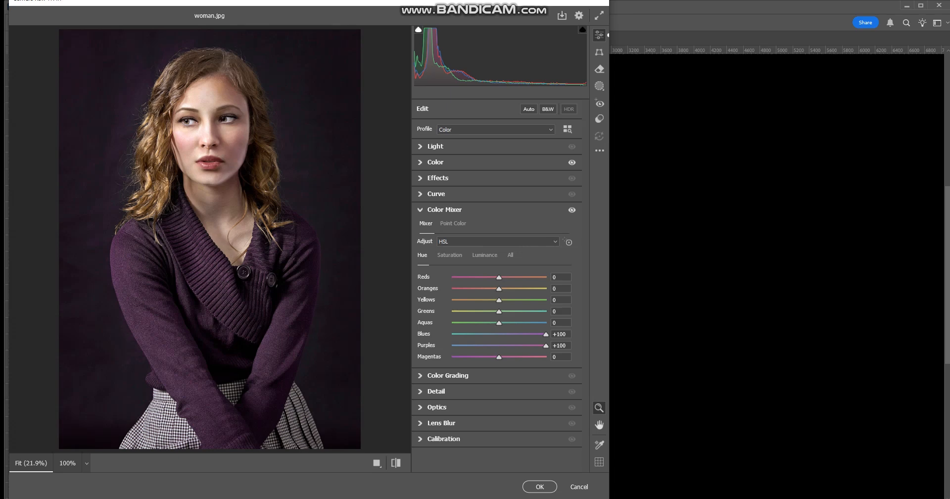
- Try the Yellows saturation at +100 and reset it to 0, and set the Blues and Purples saturation to +100
{"action": "left_click", "coordinate": [450, 256]}
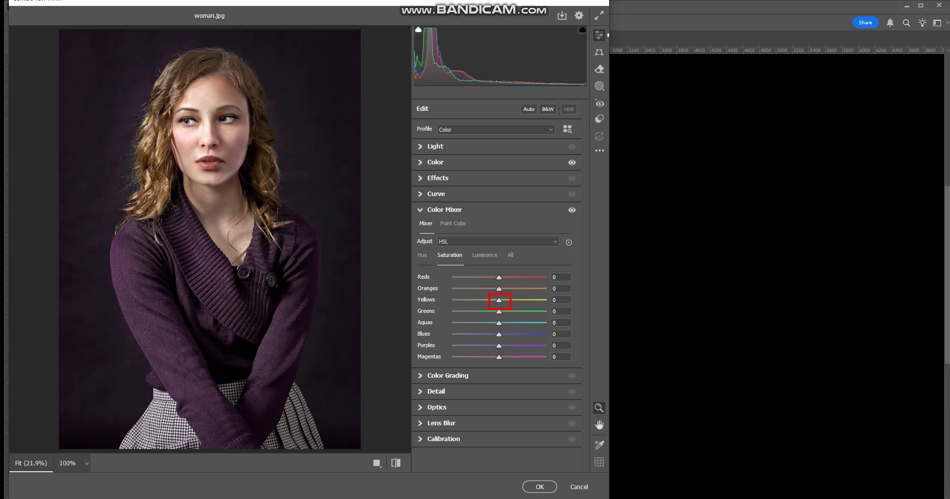
{"action": "left_click_drag", "start_coordinate": [499, 300], "coordinate": [546, 300]}
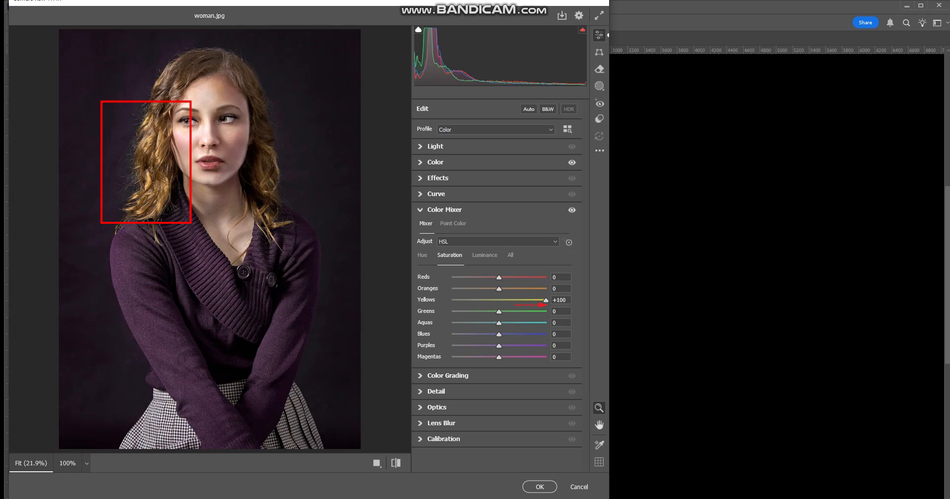
{"action": "double_click", "coordinate": [546, 300]}
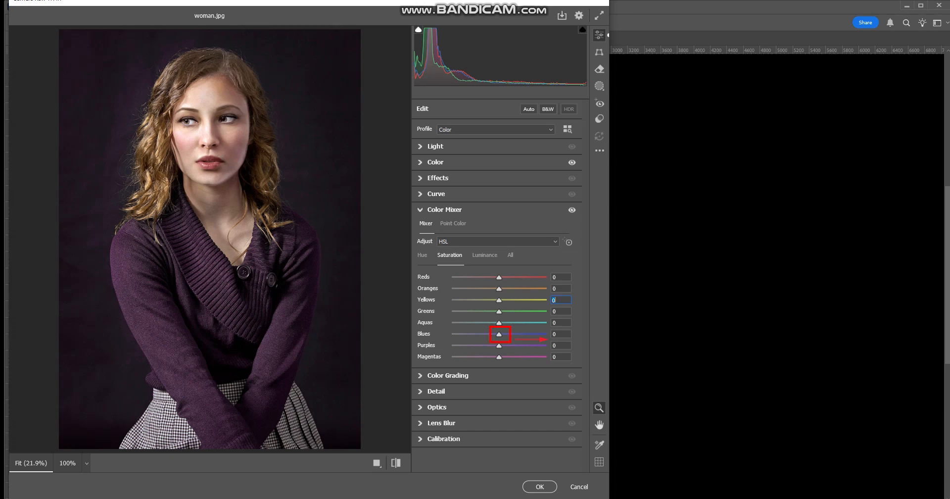
{"action": "left_click_drag", "start_coordinate": [499, 334], "coordinate": [545, 335]}
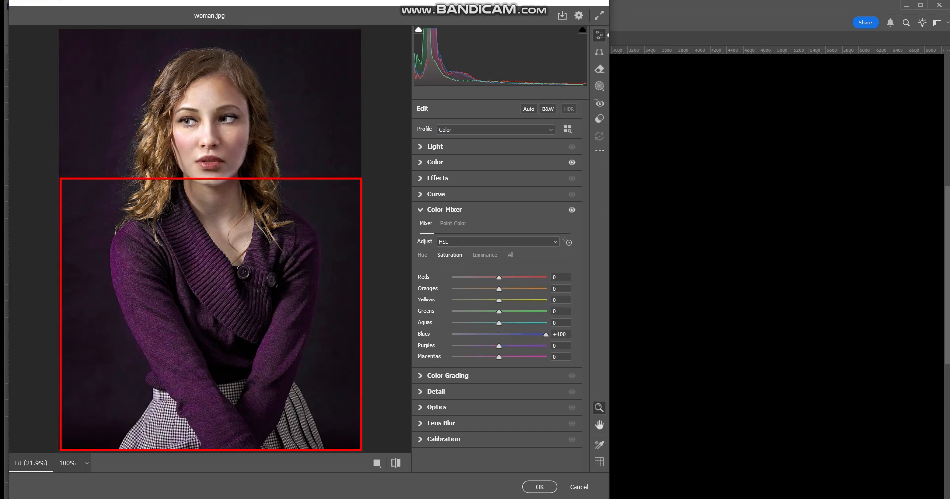
{"action": "mouse_move", "coordinate": [546, 334]}
{"action": "left_mouse_down"}
{"action": "mouse_move", "coordinate": [499, 334]}
{"action": "mouse_move", "coordinate": [546, 334]}
{"action": "left_mouse_up"}
{"action": "left_click_drag", "start_coordinate": [499, 345], "coordinate": [546, 345]}
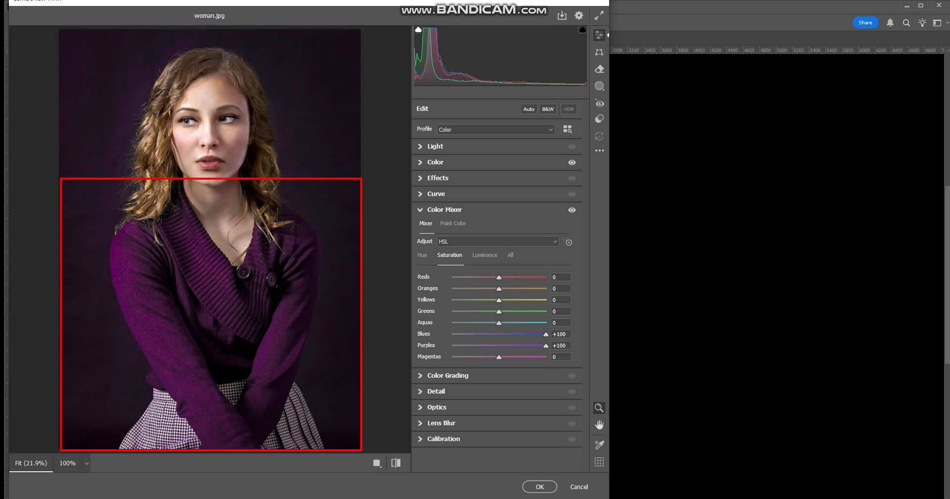
{"action": "mouse_move", "coordinate": [546, 346]}
{"action": "left_mouse_down"}
{"action": "mouse_move", "coordinate": [502, 345]}
{"action": "mouse_move", "coordinate": [546, 345]}
{"action": "left_mouse_up"}
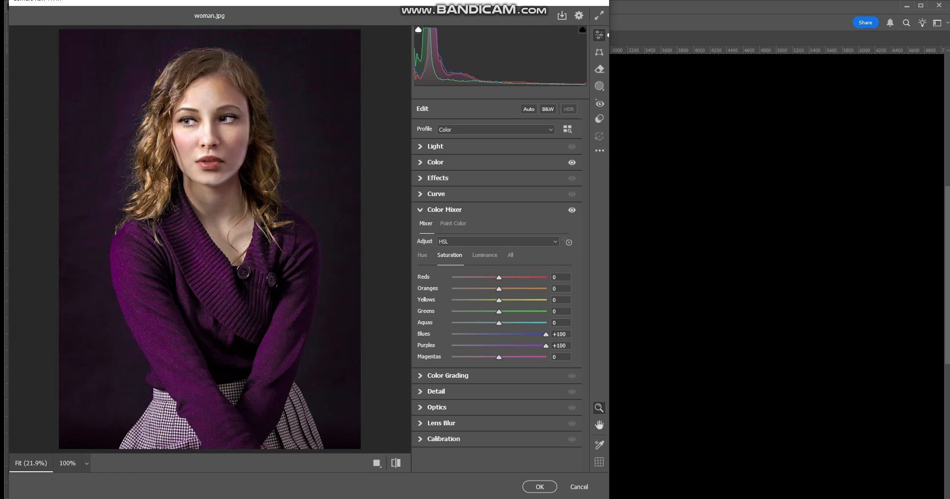
- Set the Blues and Purples luminance to -100 and collapse the Color Mixer settings
{"action": "left_click", "coordinate": [485, 255]}
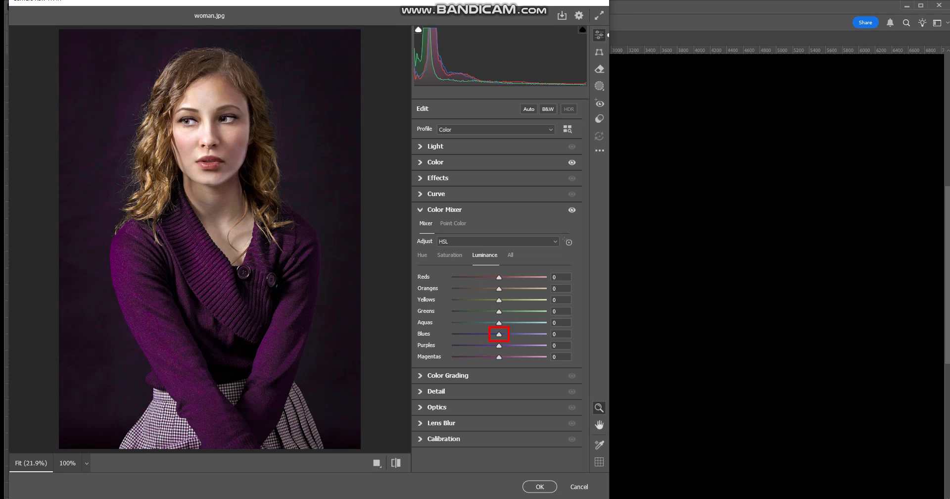
{"action": "left_click_drag", "start_coordinate": [499, 334], "coordinate": [452, 334]}
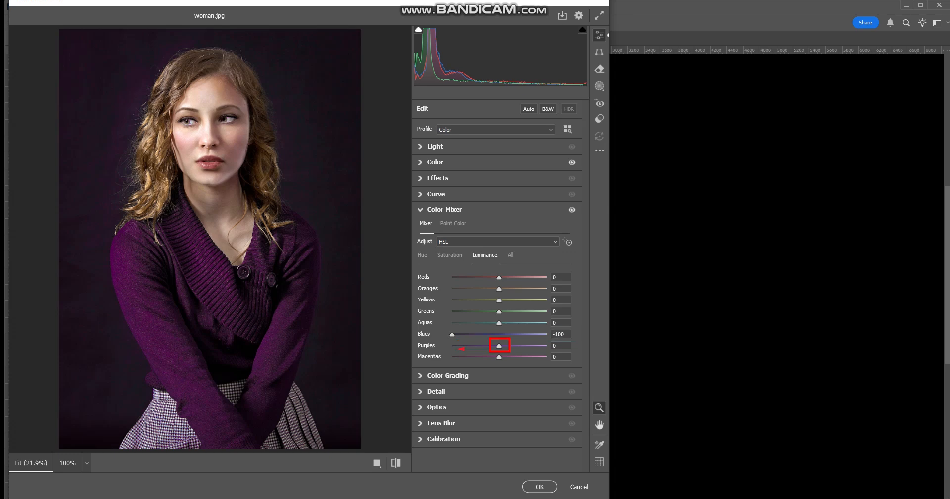
{"action": "left_click_drag", "start_coordinate": [499, 345], "coordinate": [452, 345]}
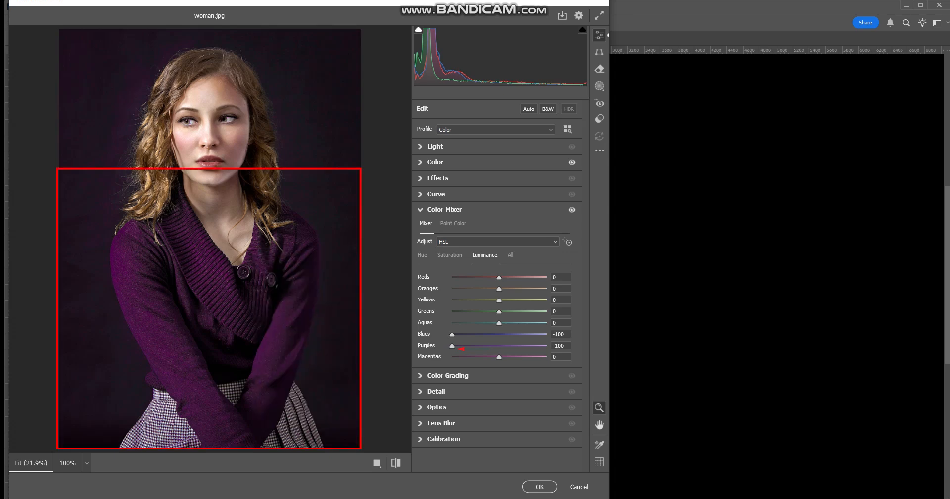
{"action": "left_click_drag", "start_coordinate": [452, 334], "coordinate": [499, 346]}
{"action": "type", "text": "-100"}
{"action": "left_click_drag", "start_coordinate": [499, 346], "coordinate": [451, 346]}
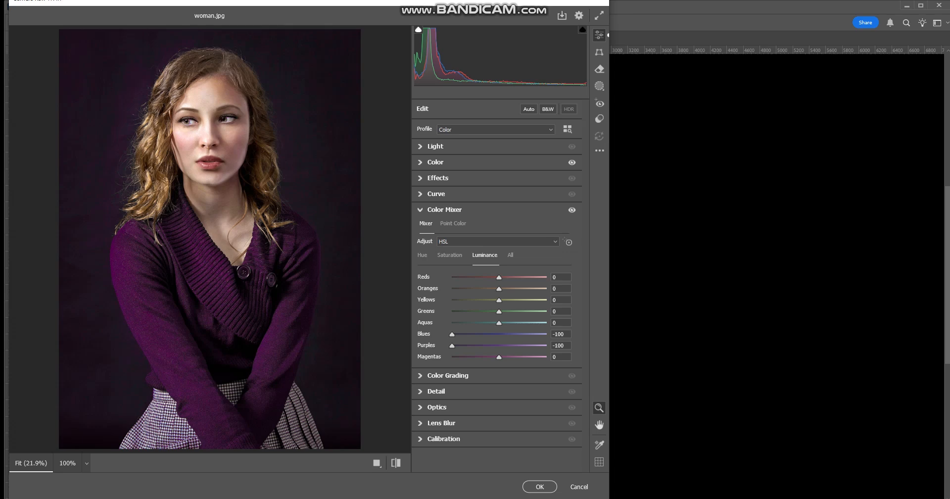
{"action": "left_click", "coordinate": [421, 210]}
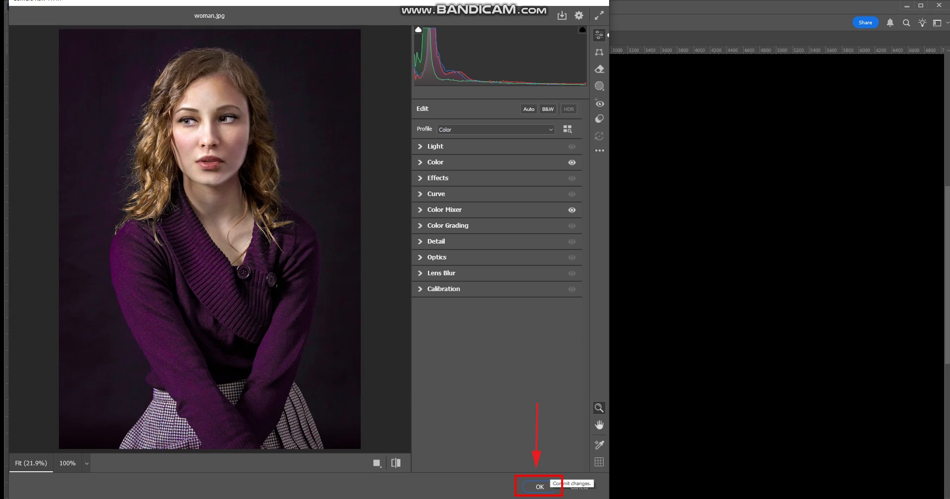
- Apply the Camera Raw edits and save the portrait as a PNG named woman_purple in the Beginner Photo Edits folder, with the large file size option
{"action": "left_click", "coordinate": [539, 487]}
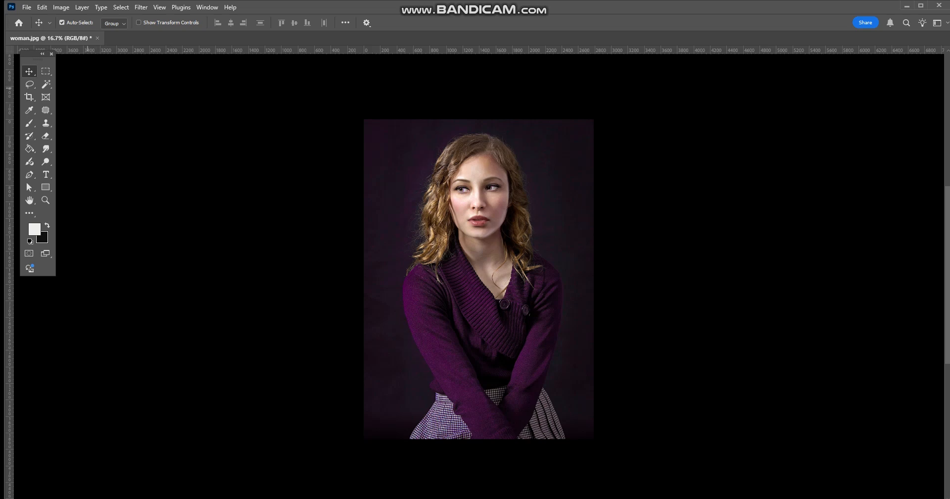
{"action": "left_click", "coordinate": [27, 7]}
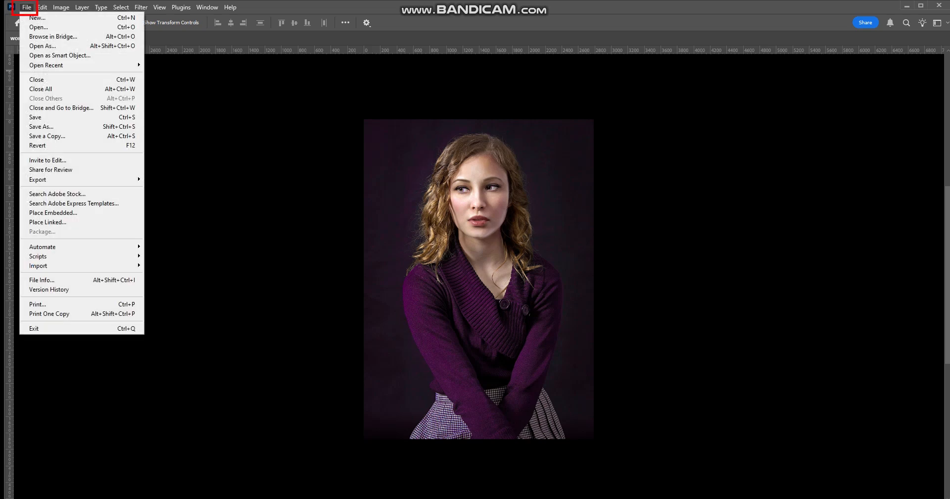
{"action": "left_click", "coordinate": [41, 127]}
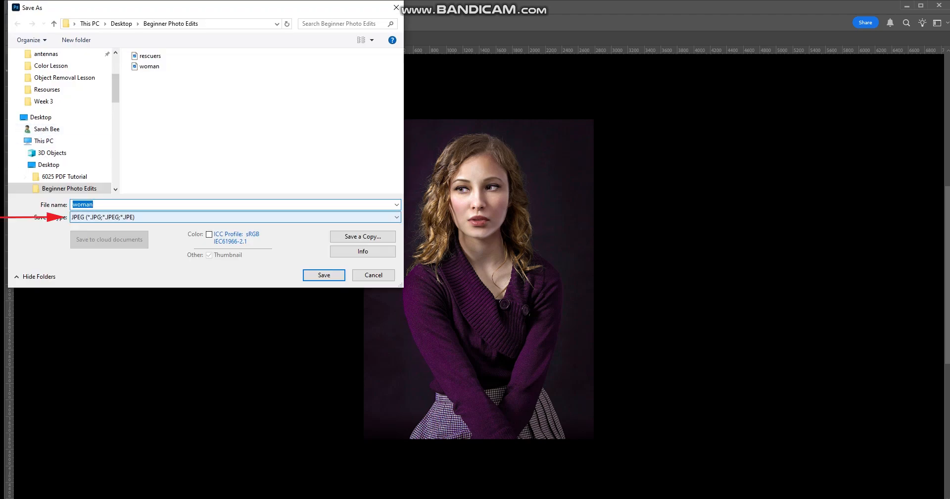
{"action": "left_click", "coordinate": [235, 217]}
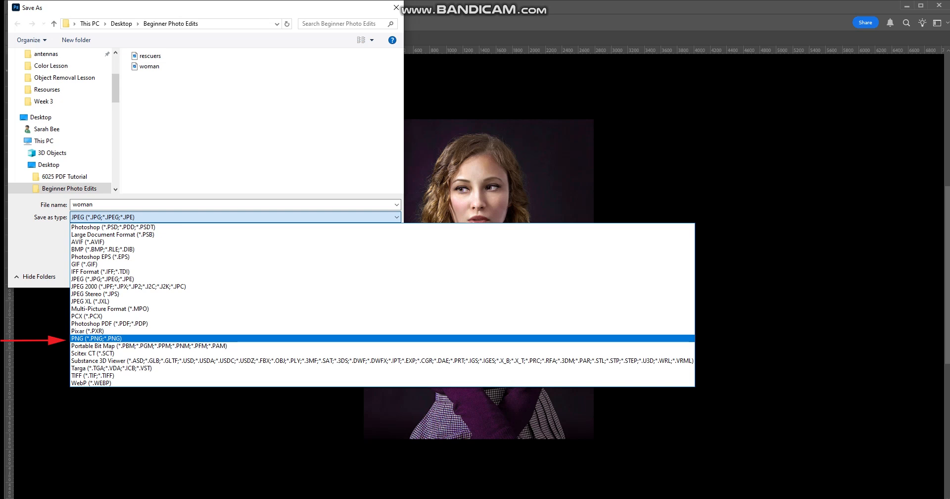
{"action": "left_click", "coordinate": [96, 338]}
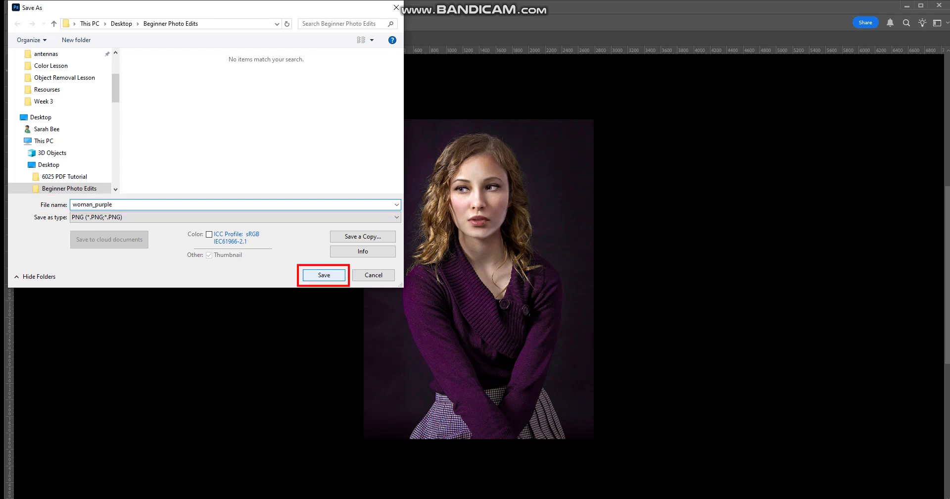
{"action": "key", "text": "Return"}
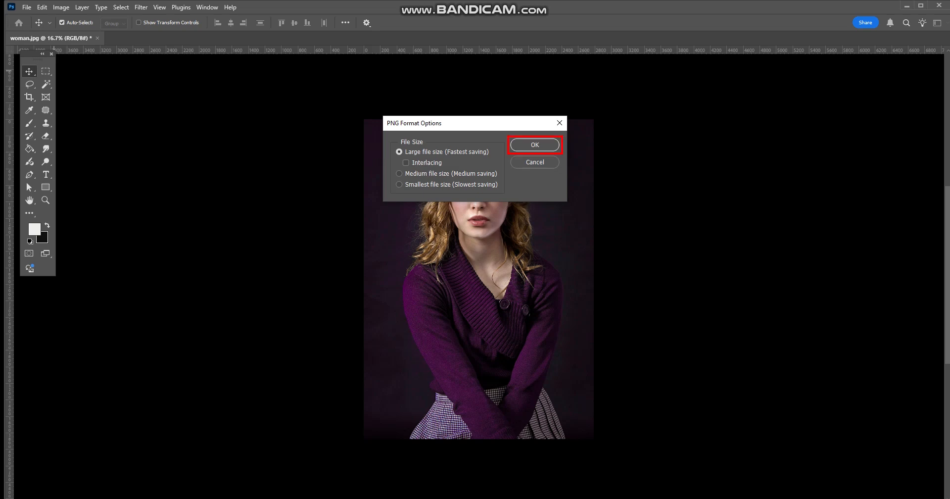
{"action": "key", "text": "Return"}
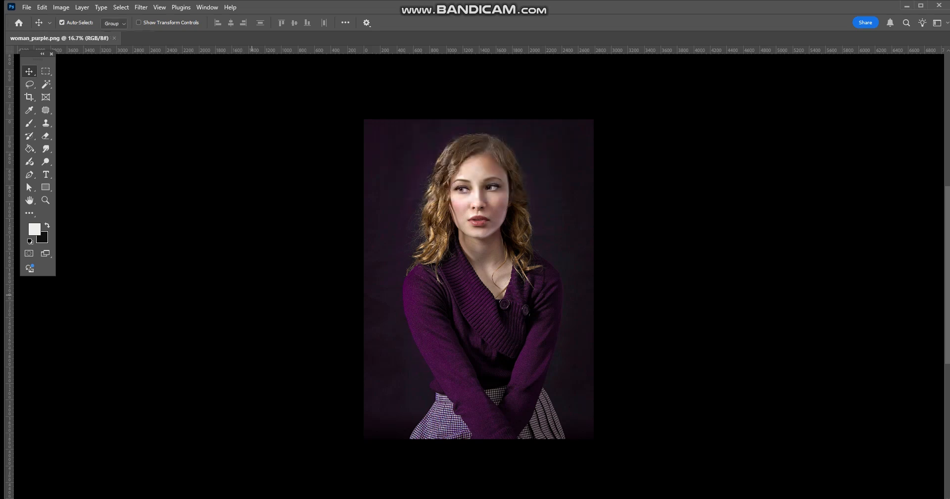